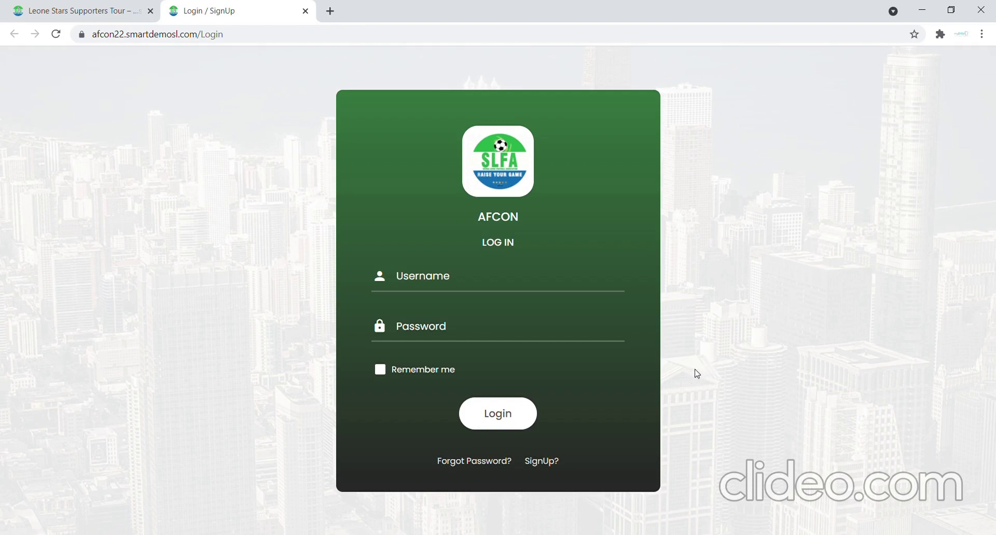
Bring up the empty SIGN UP registration form for a new supporter account.
click(542, 462)
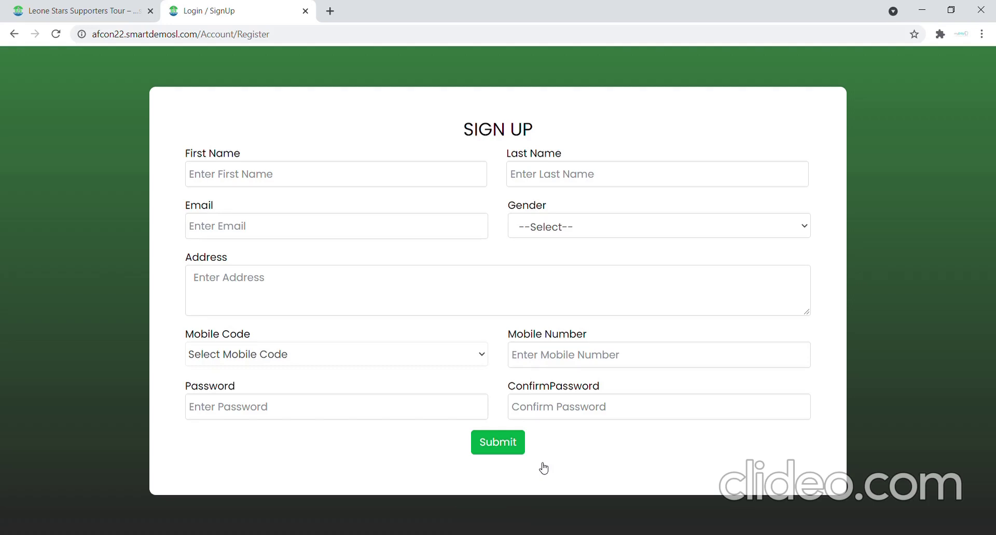
Fill in the supporter's first name, last name and e-mail address on the SIGN UP form.
click(379, 183)
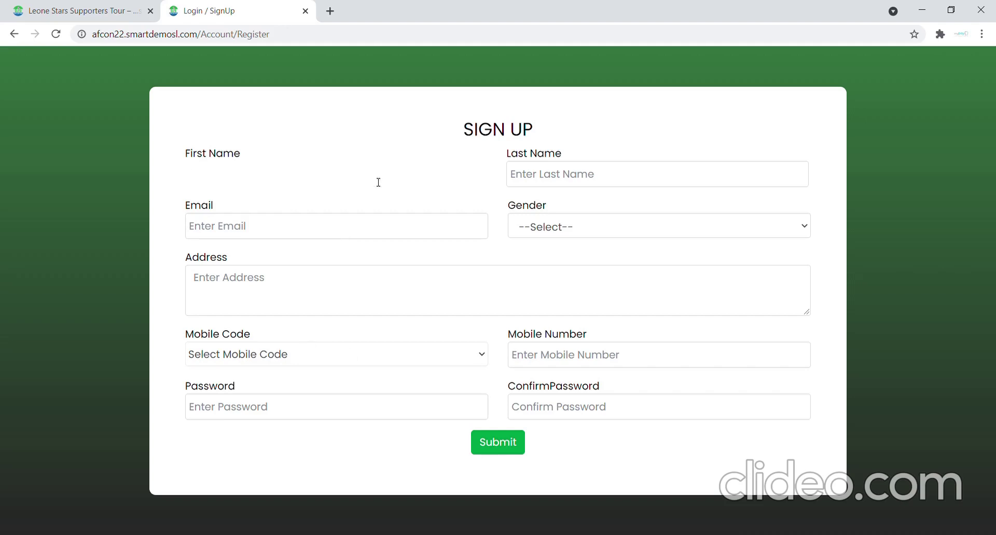
key(Tab)
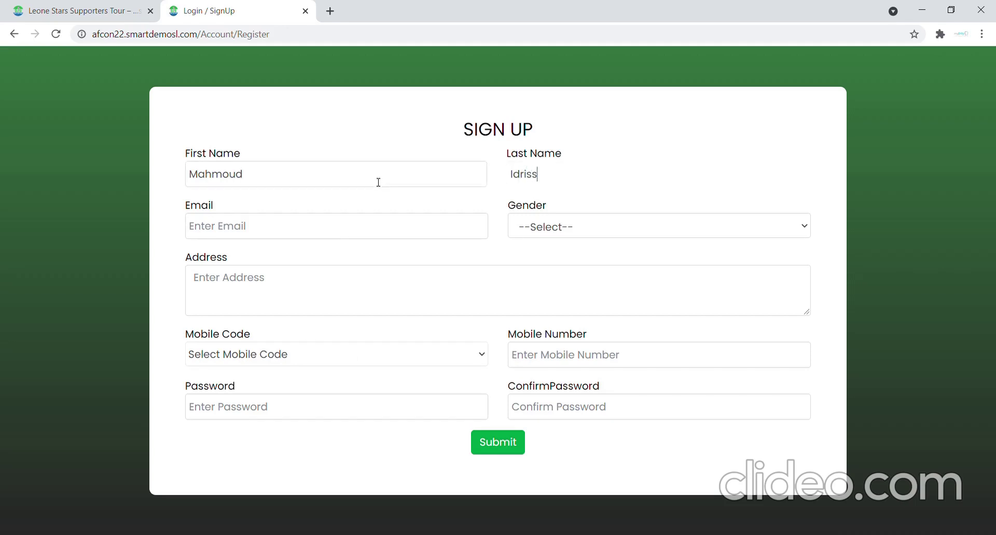
key(Tab)
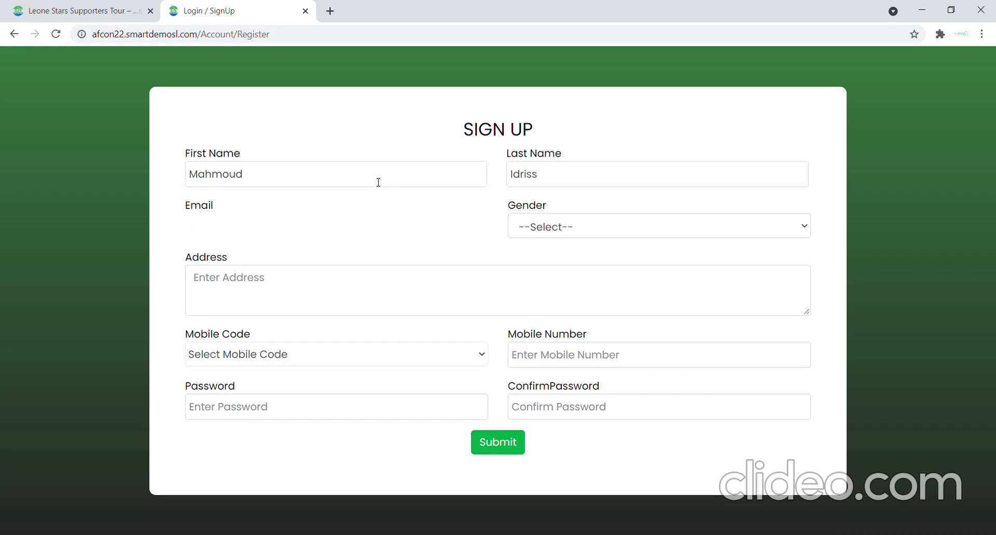
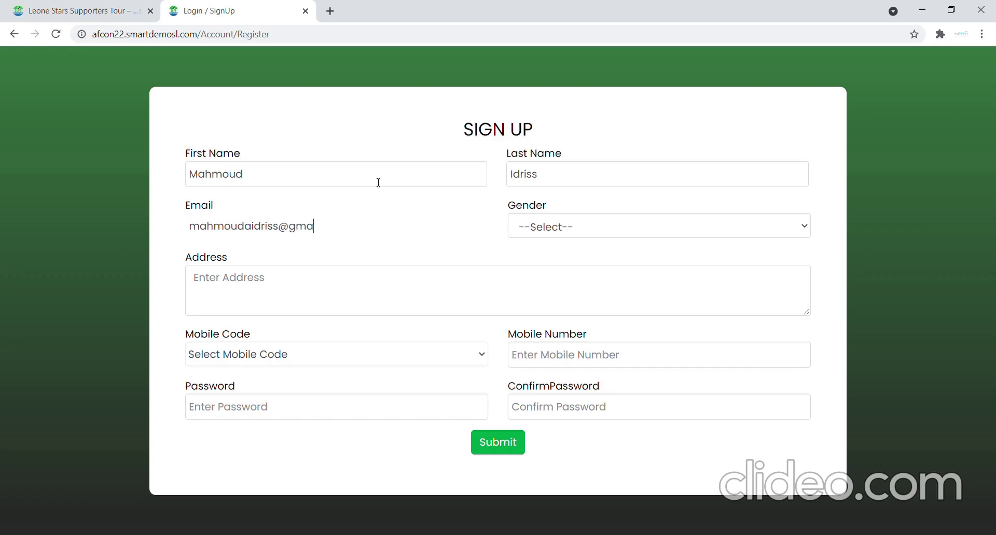
key(Tab)
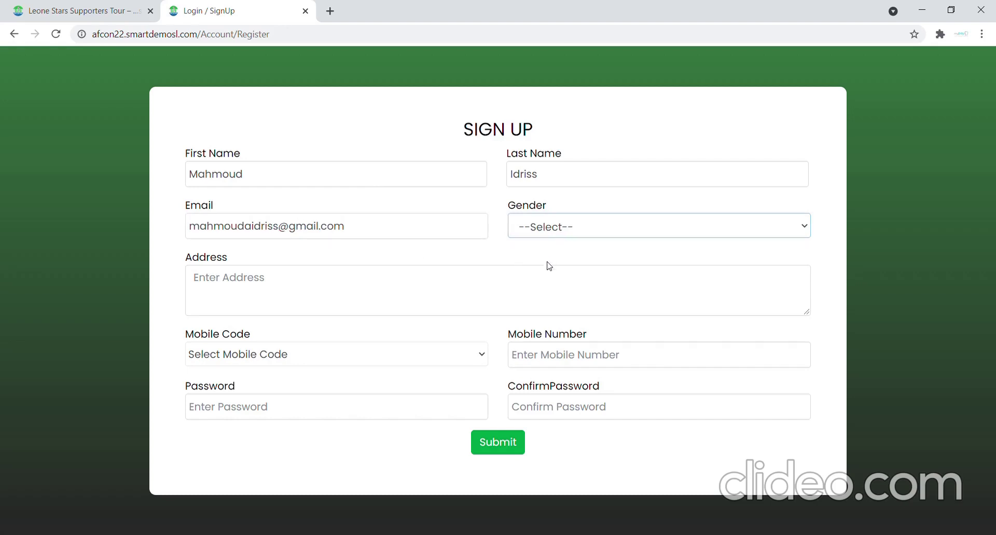
Set gender to Male, enter the postal address, mobile code 232 and the mobile number.
key(Down)
click(430, 296)
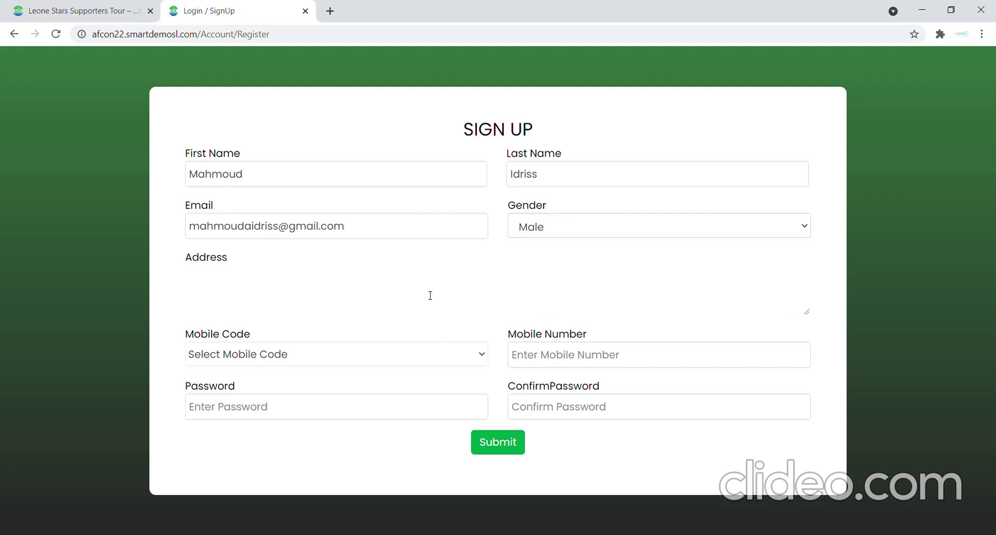
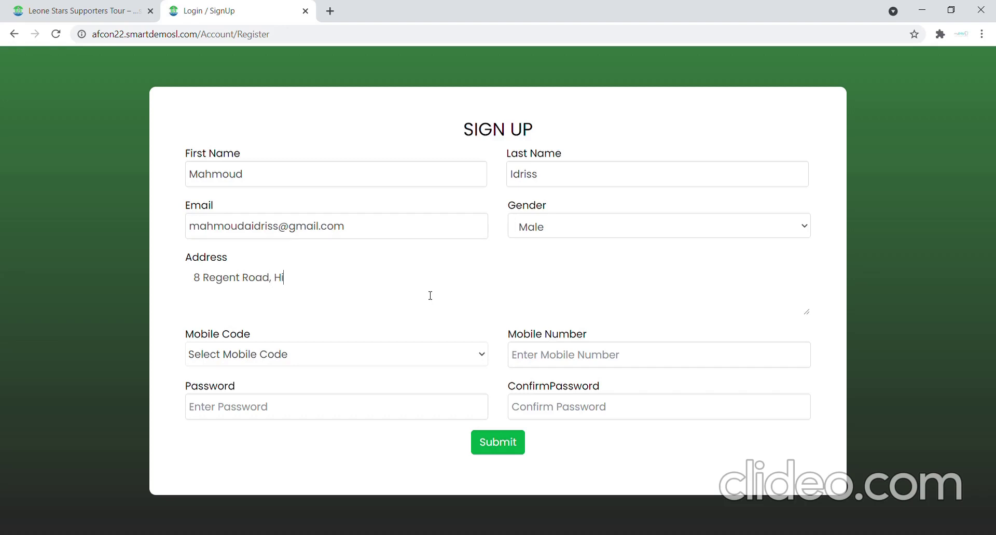
click(396, 335)
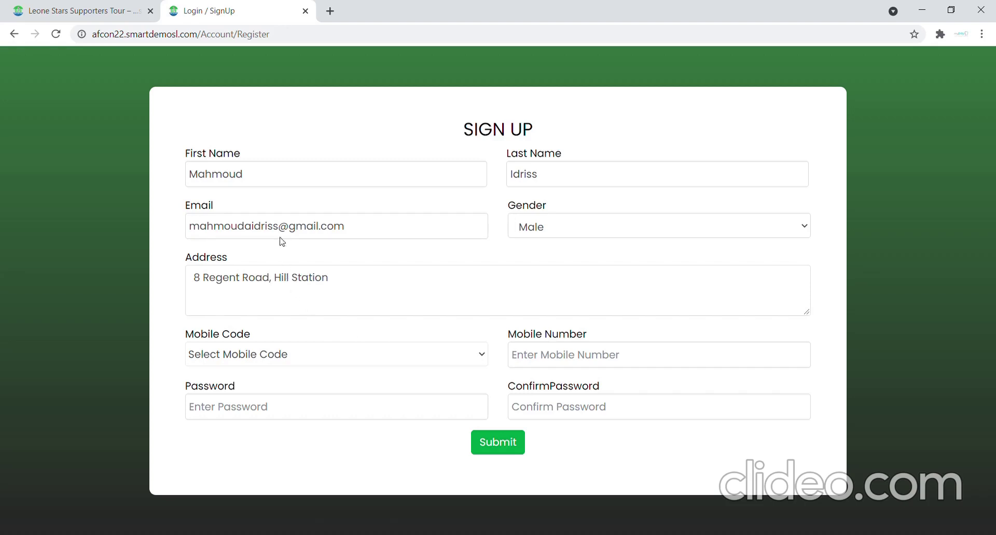
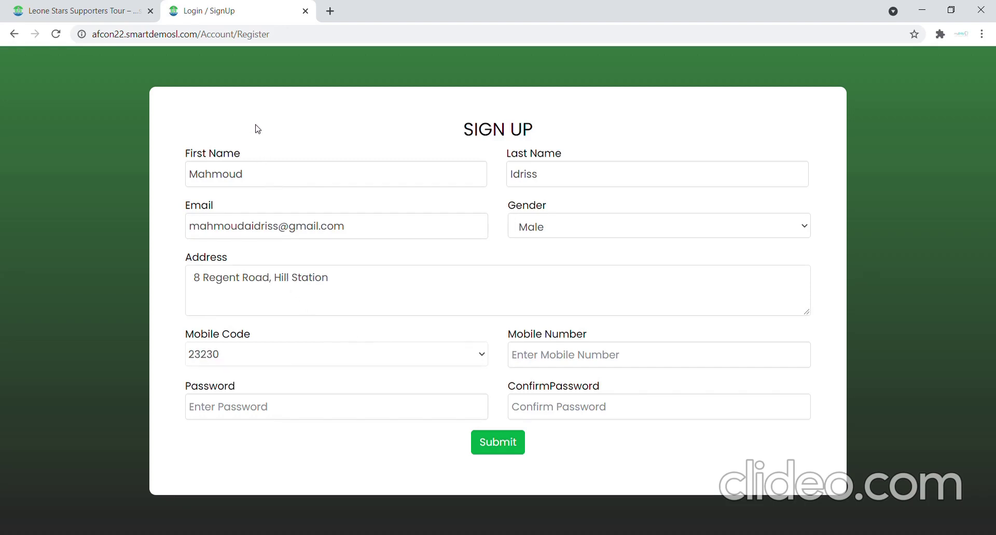
click(557, 362)
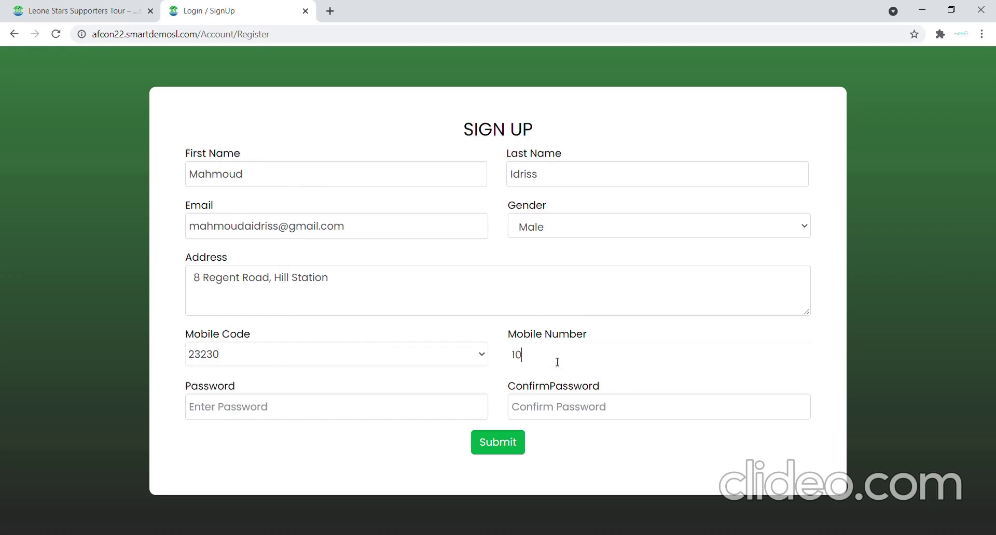
Enter the account password, correcting it once.
key(Tab)
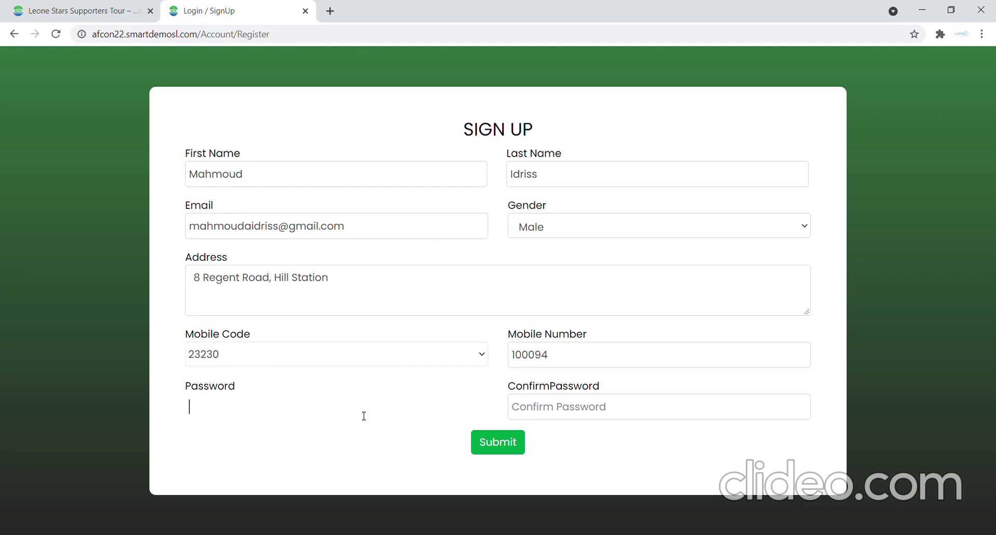
text(******)
key(BackSpace)
key(BackSpace)
key(BackSpace)
key(BackSpace)
key(BackSpace)
key(BackSpace)
text(*********)
click(589, 410)
Retype the confirmation password until it matches and the mismatch warning disappears.
text(**)
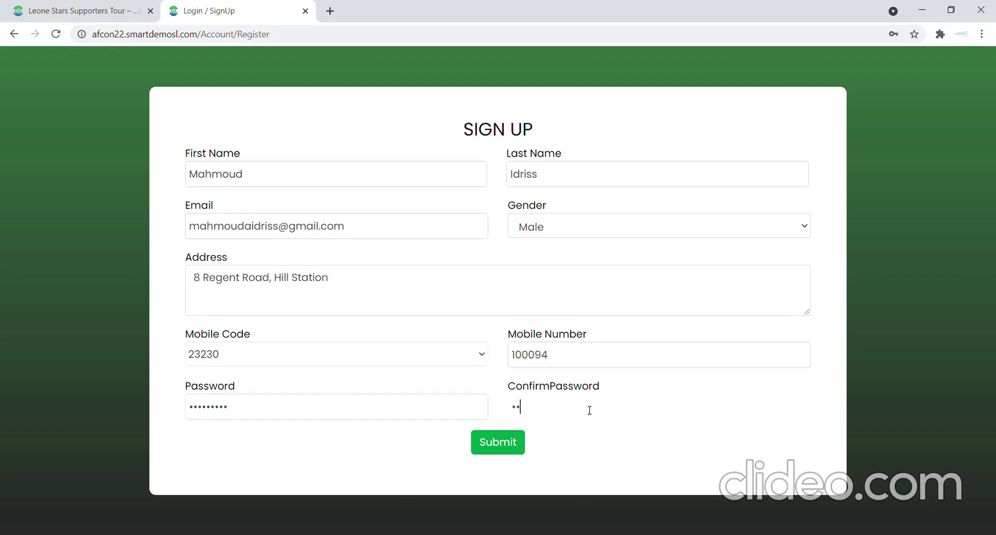
text(*******)
click(573, 439)
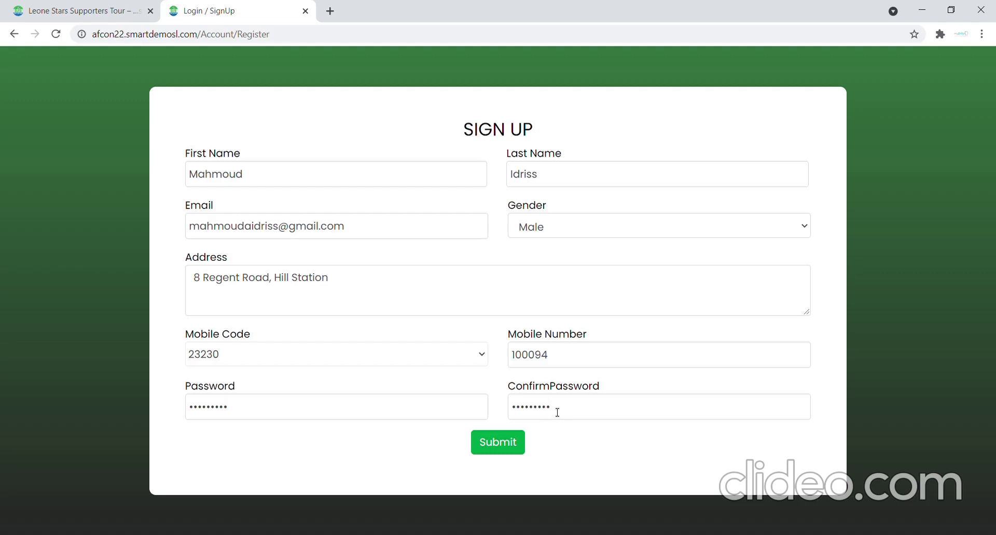
drag(557, 412, 516, 413)
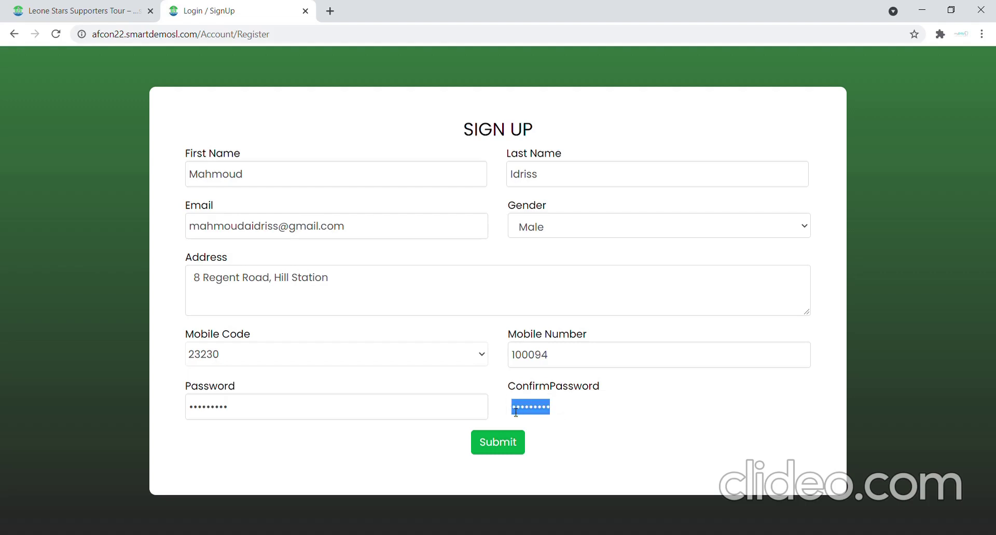
text(•••••)
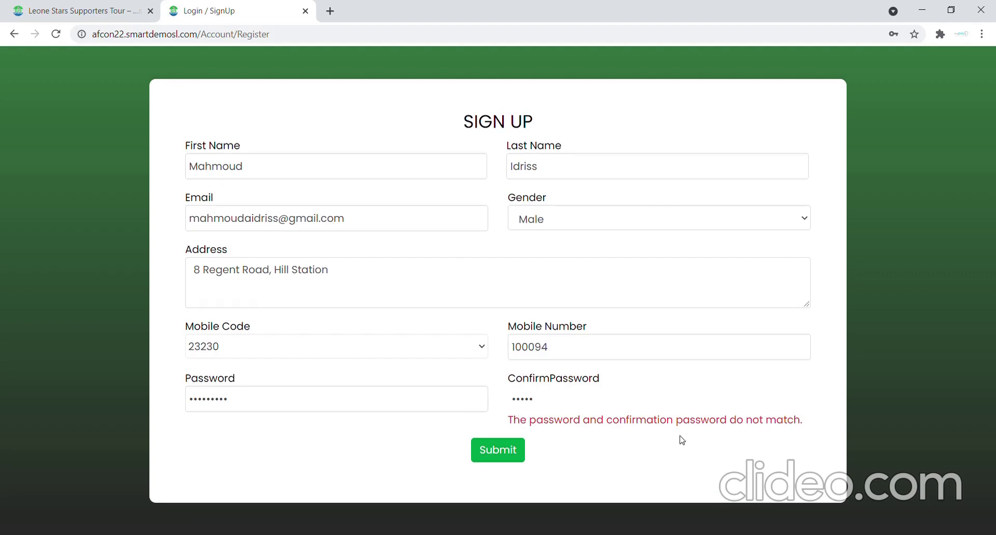
click(547, 404)
drag(547, 403, 508, 405)
text(*********)
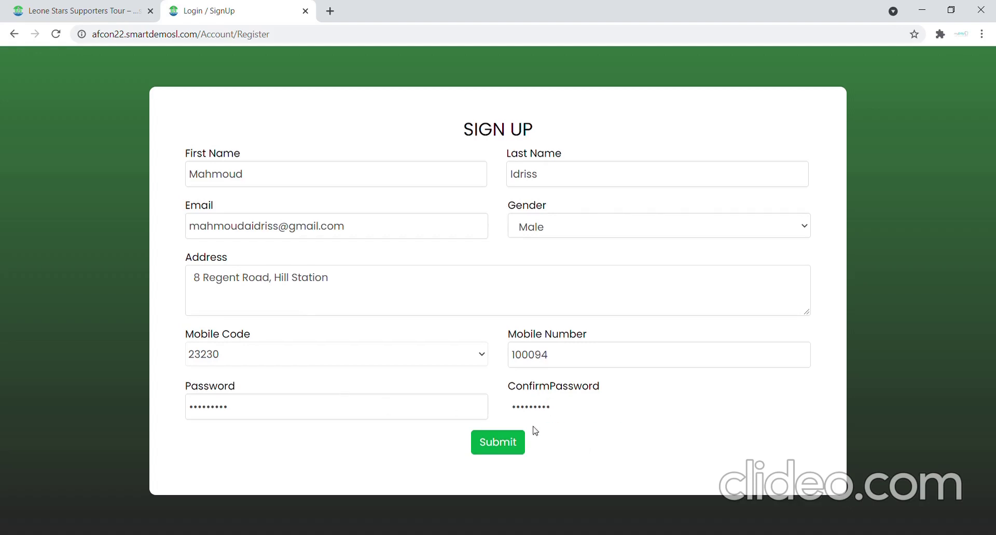
Submit the completed sign-up form to get the 'Customer Successfully Registered' message.
click(559, 450)
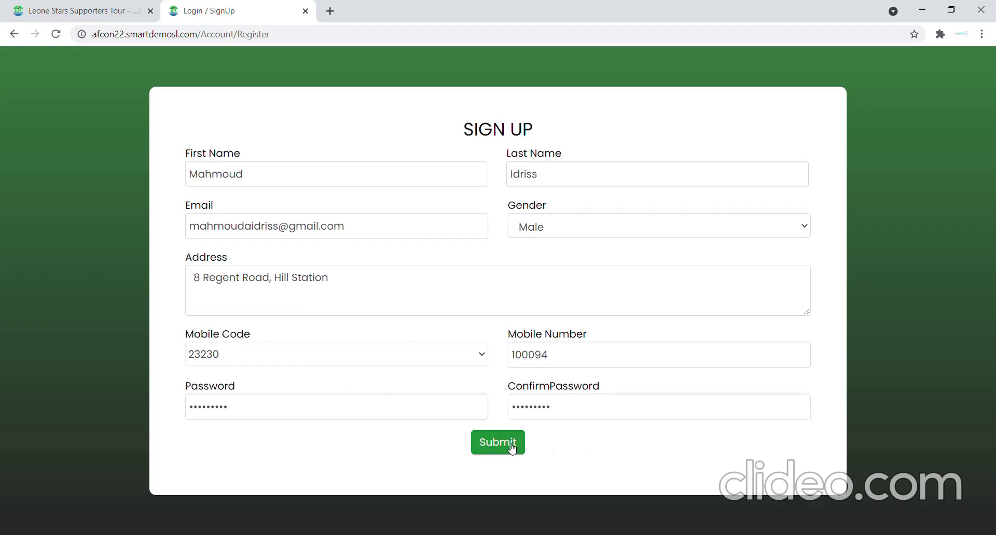
click(511, 449)
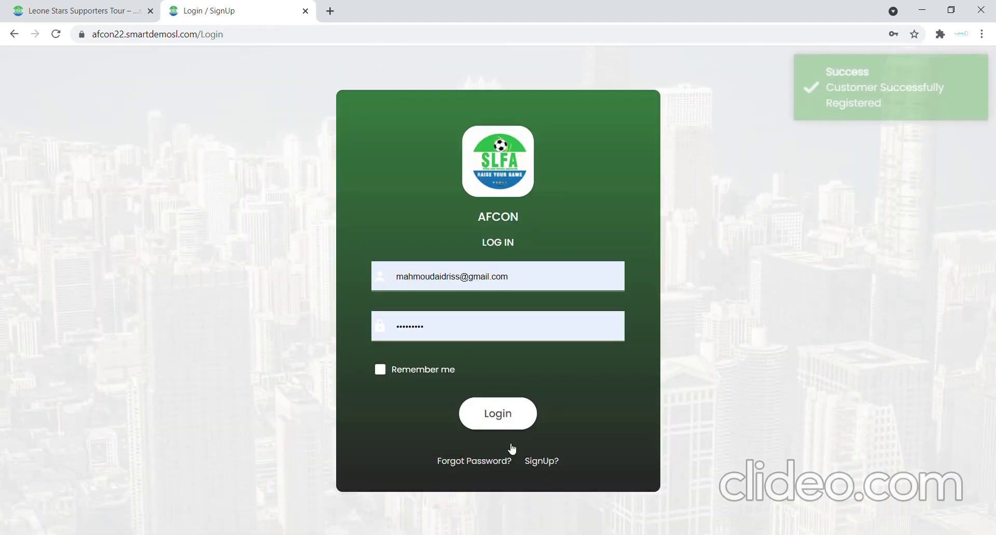